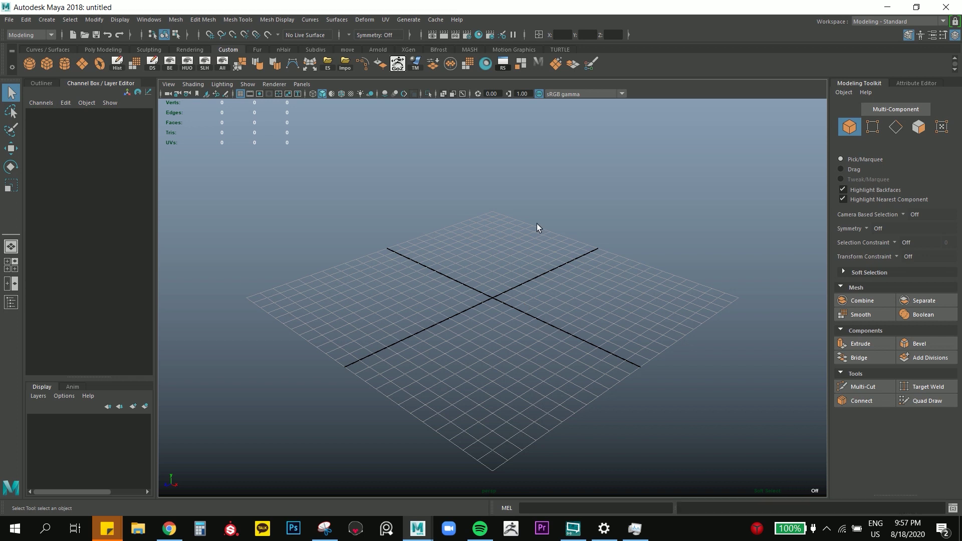
Step: Open the Maya Preferences window from Settings/Preferences
{"action": "left_click", "coordinate": [153, 23]}
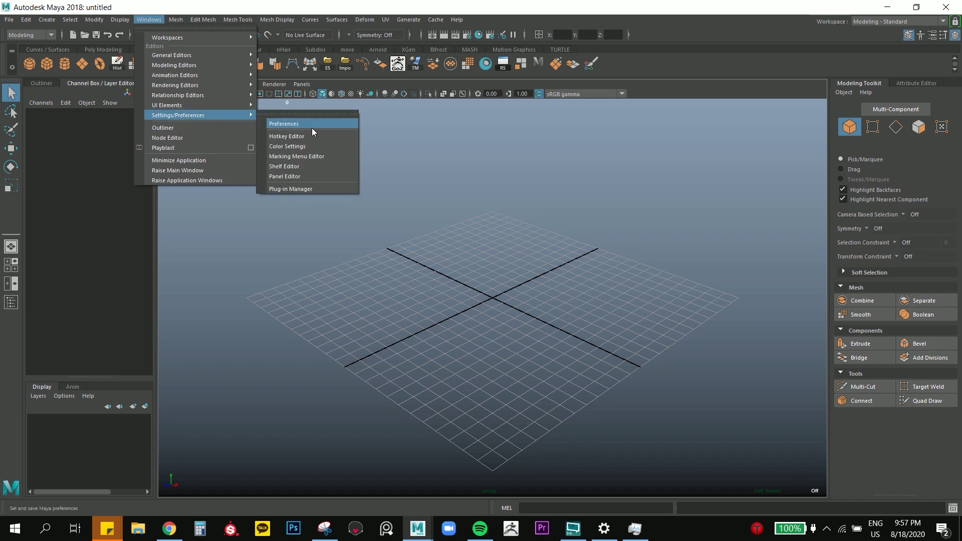
{"action": "mouse_move", "coordinate": [179, 115]}
{"action": "left_click", "coordinate": [311, 127]}
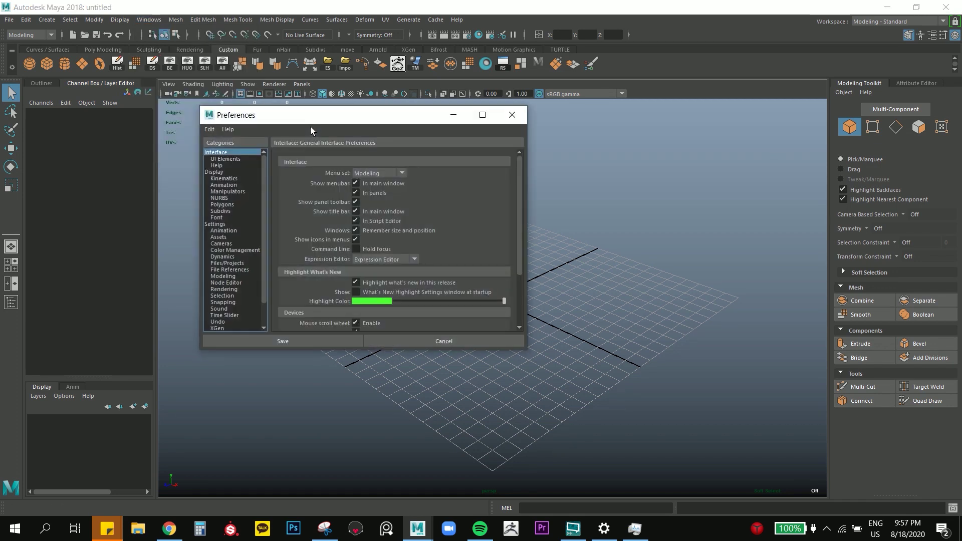
{"action": "left_click_drag", "start_coordinate": [296, 122], "coordinate": [305, 122]}
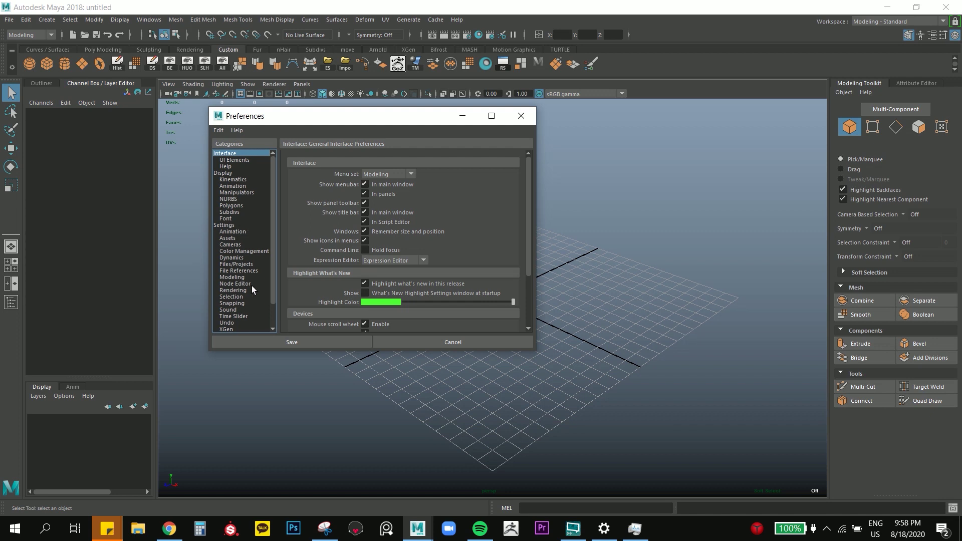
Step: Show the Files/Projects preferences down to the File Dialog and Version options
{"action": "left_click", "coordinate": [223, 225]}
{"action": "left_click", "coordinate": [240, 264]}
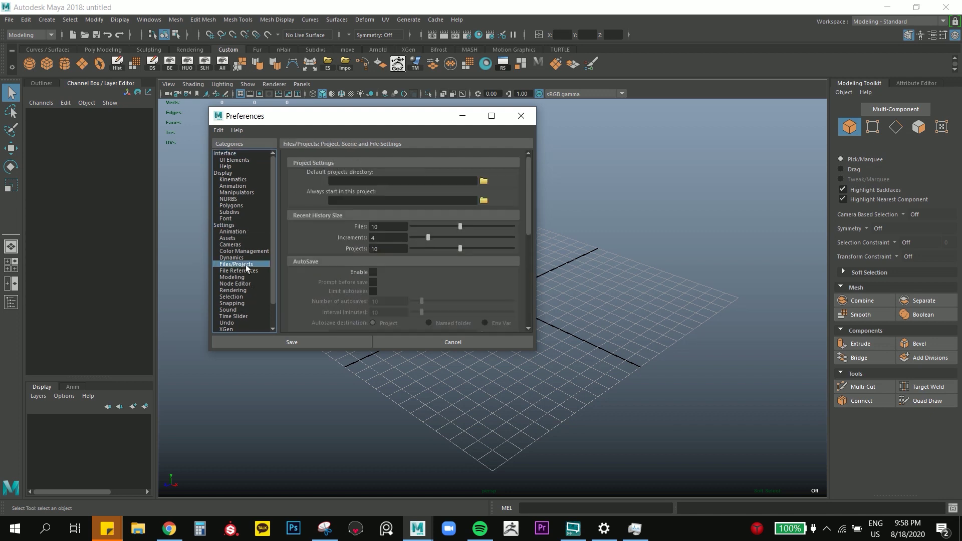
{"action": "scroll", "coordinate": [354, 254], "scroll_direction": "down", "scroll_amount": 1}
{"action": "scroll", "coordinate": [353, 253], "scroll_direction": "down", "scroll_amount": 1}
{"action": "scroll", "coordinate": [353, 253], "scroll_direction": "down", "scroll_amount": 2}
{"action": "scroll", "coordinate": [353, 254], "scroll_direction": "down", "scroll_amount": 1}
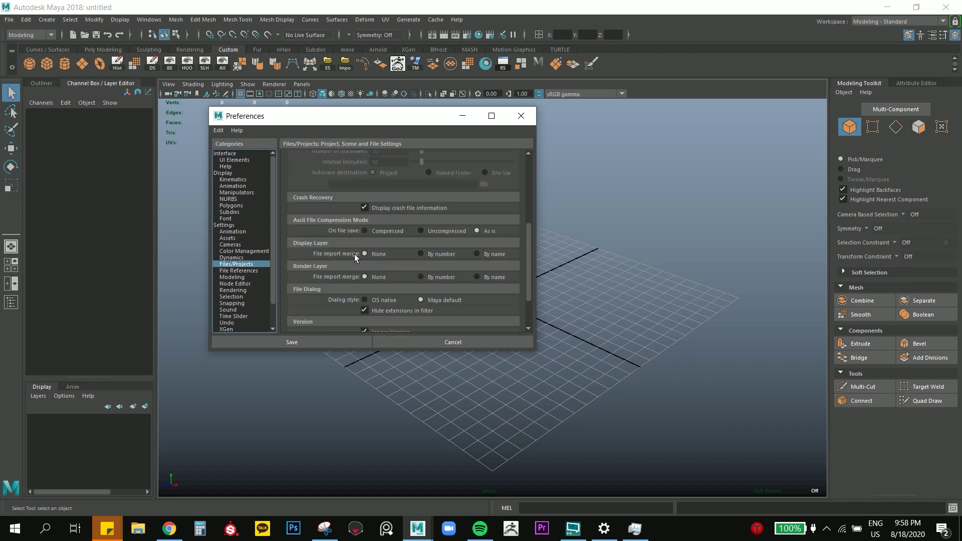
{"action": "scroll", "coordinate": [354, 254], "scroll_direction": "down", "scroll_amount": 1}
{"action": "scroll", "coordinate": [351, 253], "scroll_direction": "down", "scroll_amount": 1}
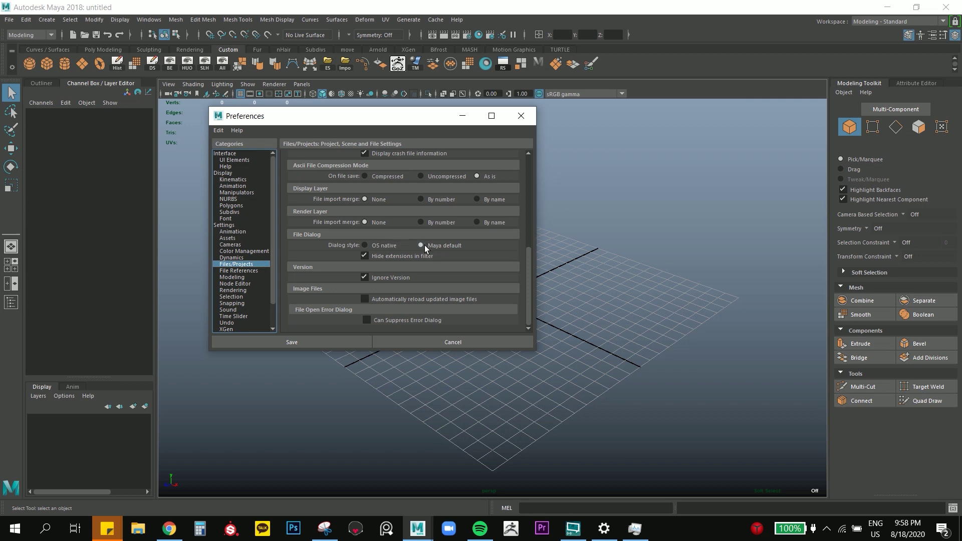
{"action": "left_click", "coordinate": [9, 19]}
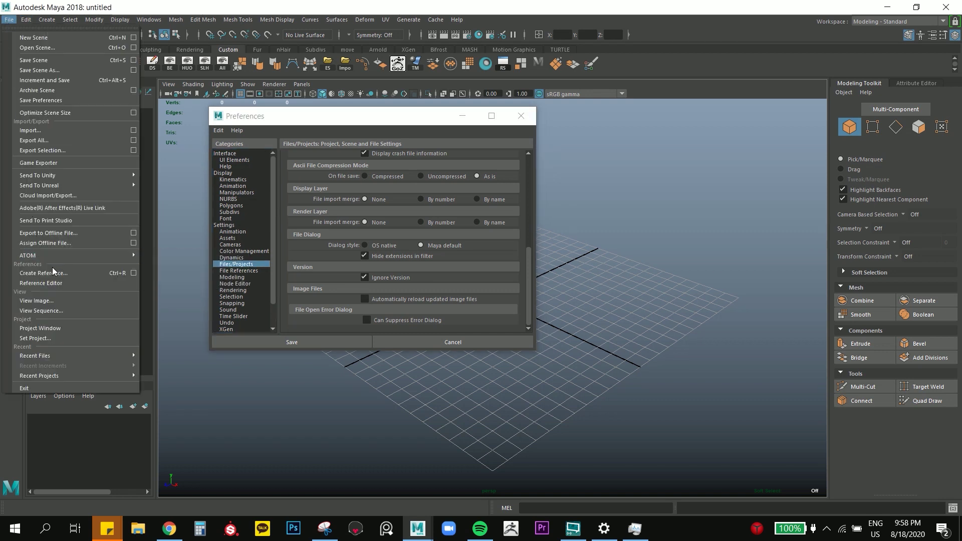
{"action": "left_click", "coordinate": [70, 134]}
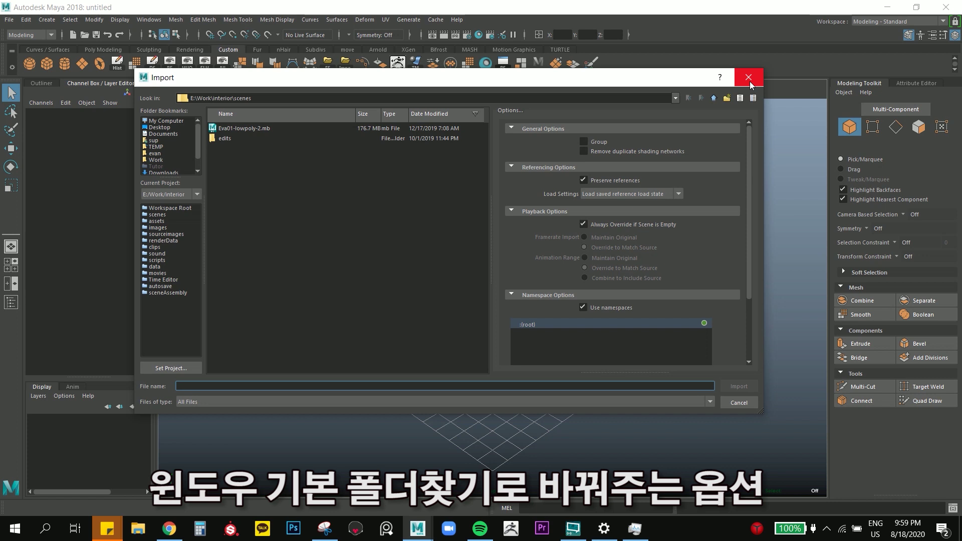
{"action": "left_click", "coordinate": [749, 81]}
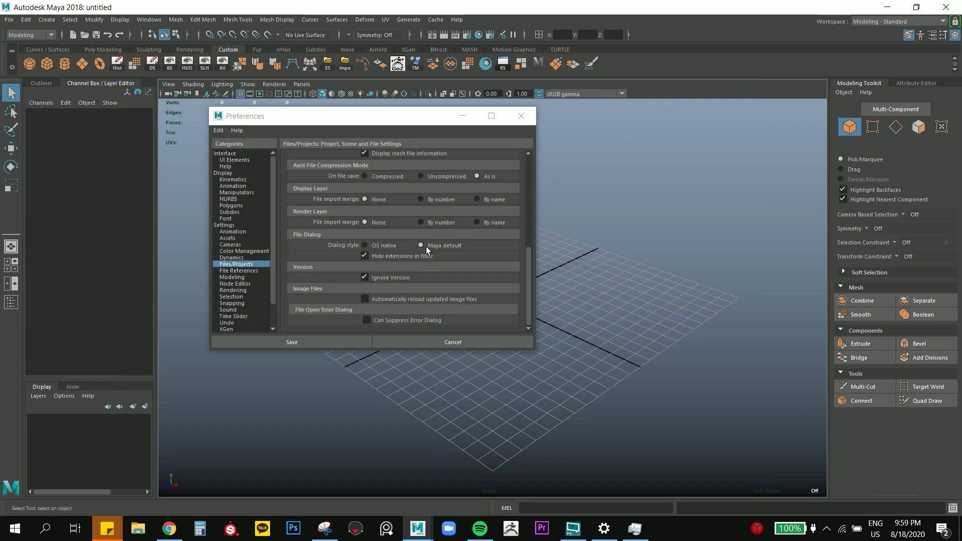
Step: Set the file dialog style to OS native and preview the Windows-style Import browser
{"action": "left_click", "coordinate": [362, 244]}
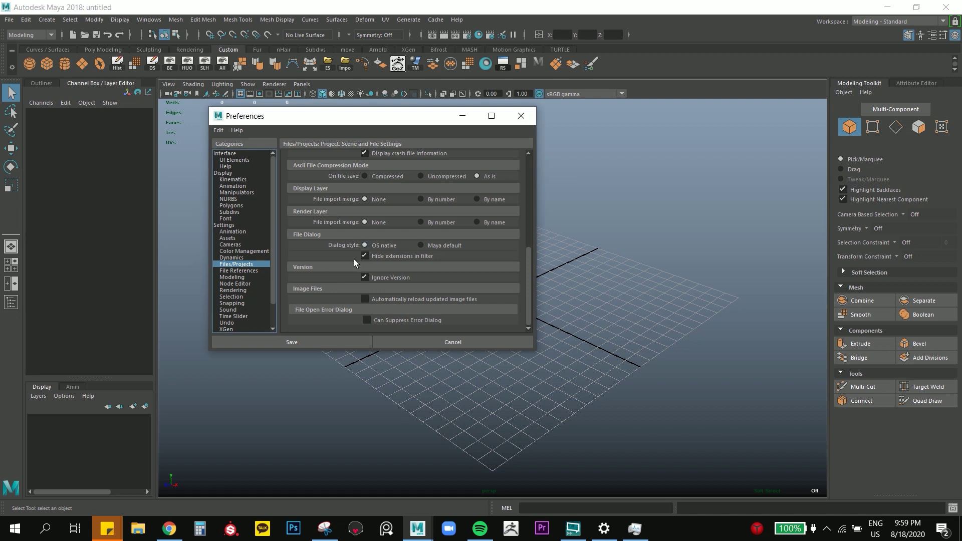
{"action": "left_click", "coordinate": [9, 19]}
{"action": "left_click", "coordinate": [36, 130]}
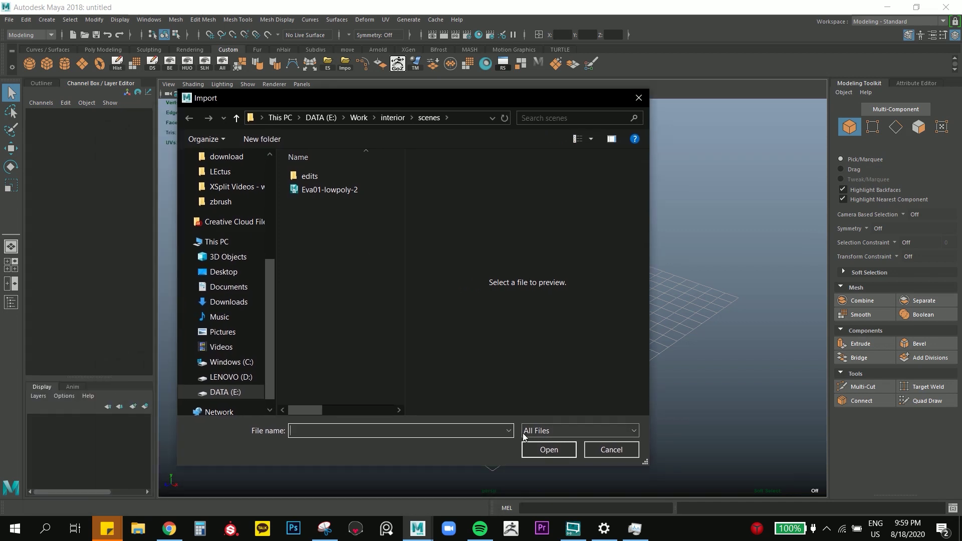
{"action": "left_click_drag", "start_coordinate": [661, 467], "coordinate": [687, 471]}
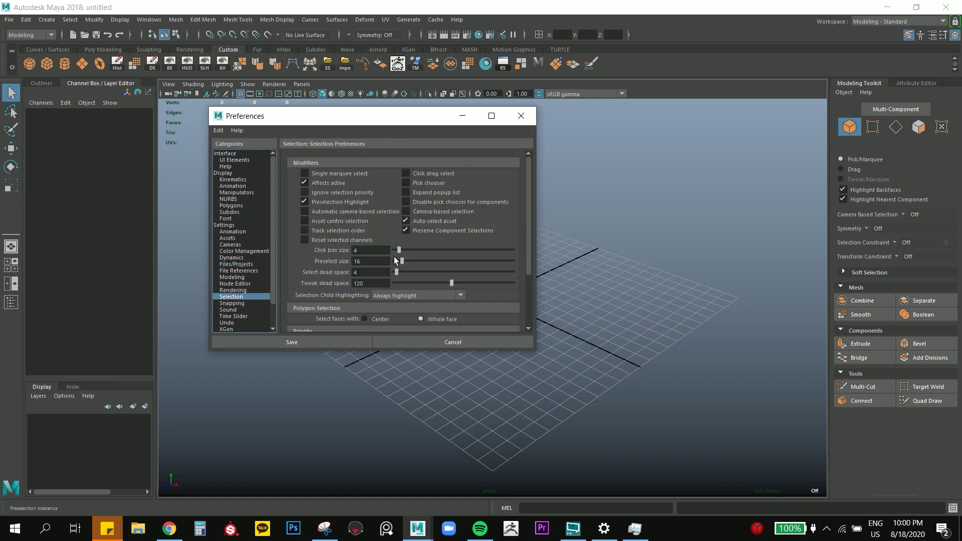
Step: Set faces to select by Center and create a polygon cube at the origin
{"action": "scroll", "coordinate": [394, 256], "scroll_direction": "down", "scroll_amount": 1}
{"action": "scroll", "coordinate": [335, 260], "scroll_direction": "down", "scroll_amount": 1}
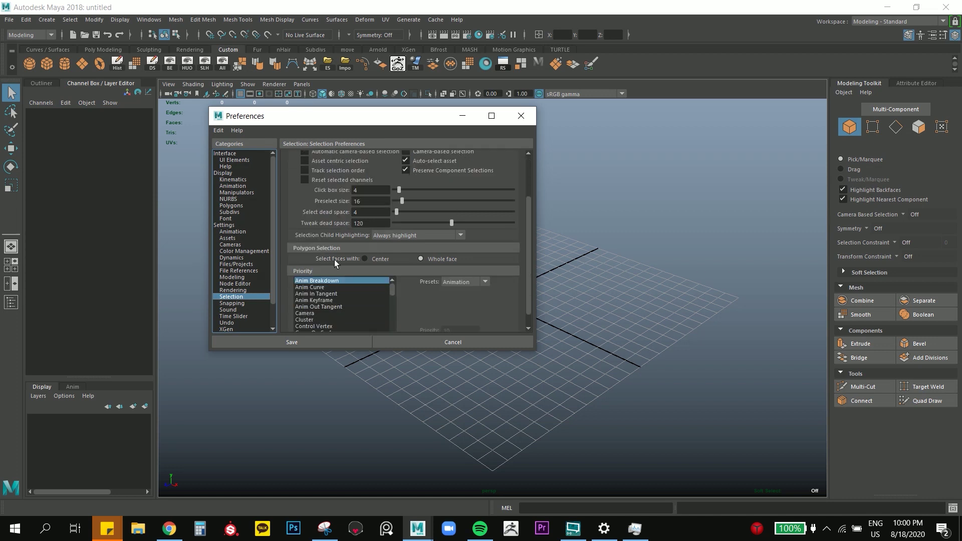
{"action": "left_click", "coordinate": [366, 259]}
{"action": "left_click_drag", "start_coordinate": [430, 116], "coordinate": [766, 118]}
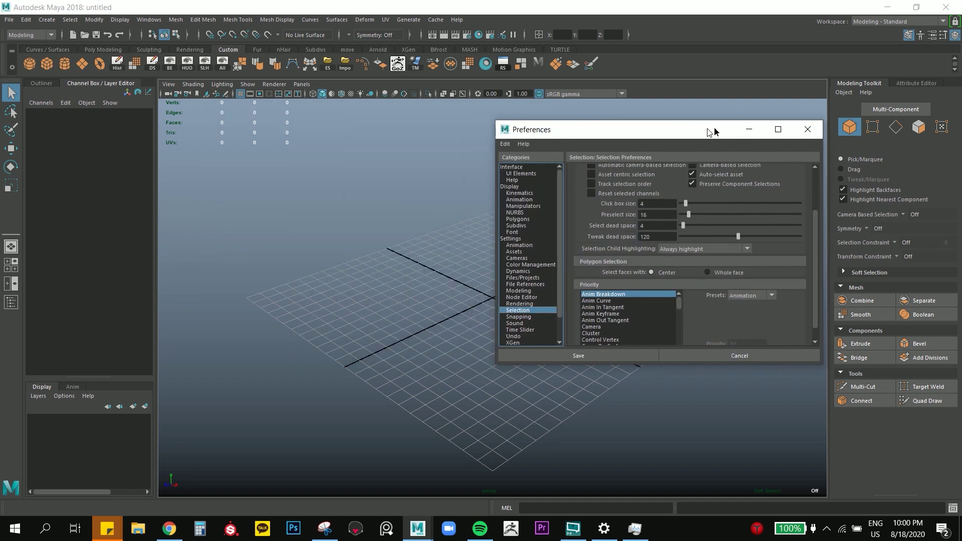
{"action": "left_click", "coordinate": [45, 61]}
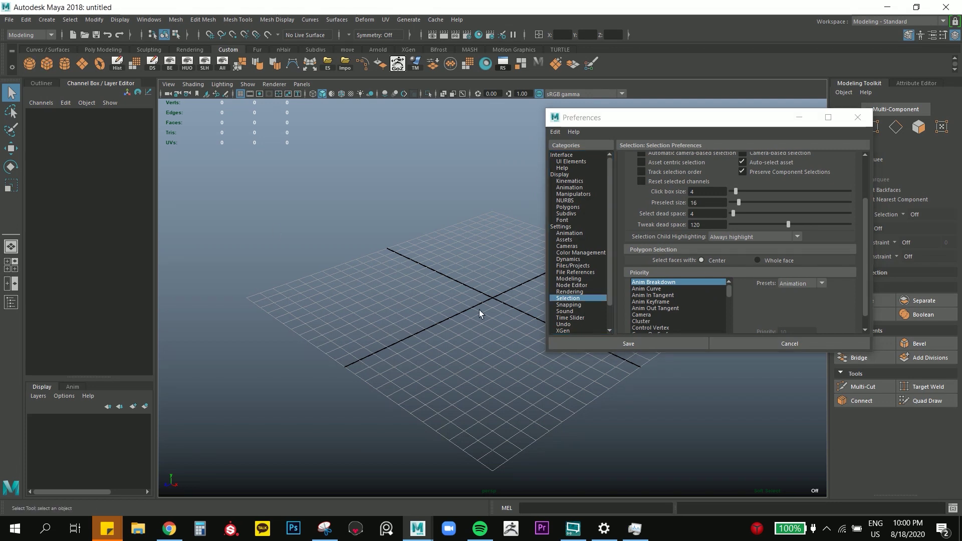
Step: Test center-only face selection on the cube's right and top faces
{"action": "scroll", "coordinate": [481, 305], "scroll_direction": "up", "scroll_amount": 2}
{"action": "scroll", "coordinate": [428, 272], "scroll_direction": "up", "scroll_amount": 3}
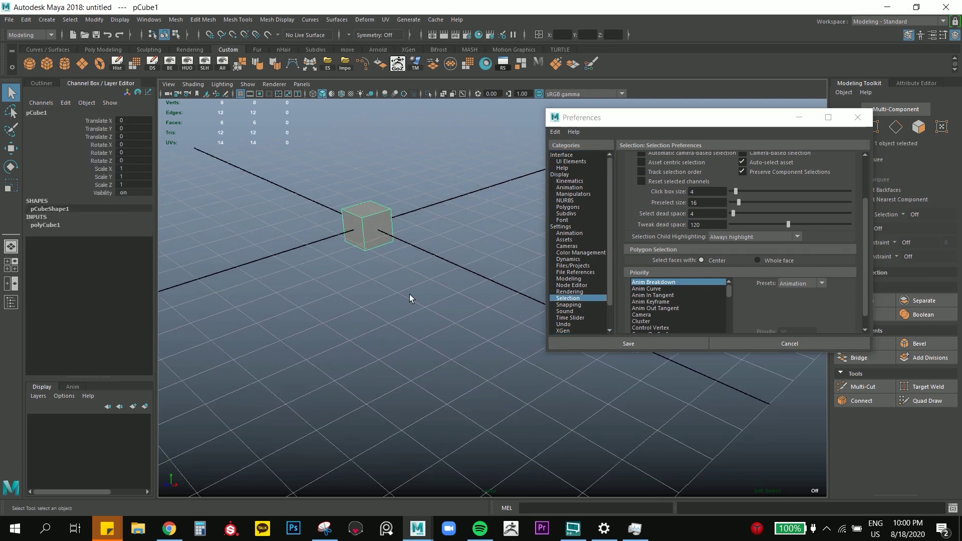
{"action": "key", "text": "F11"}
{"action": "scroll", "coordinate": [498, 341], "scroll_direction": "up", "scroll_amount": 2}
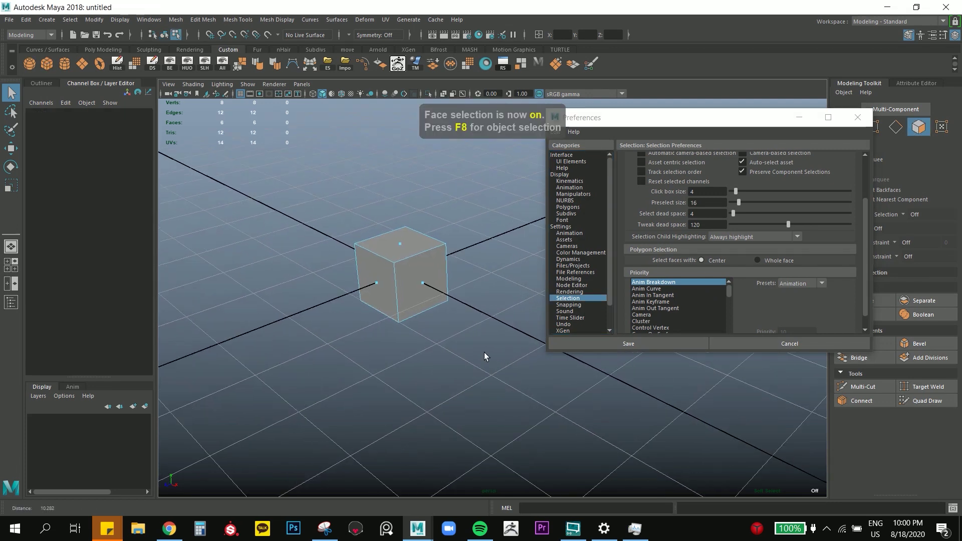
{"action": "left_click", "coordinate": [429, 283]}
{"action": "mouse_move", "coordinate": [451, 332]}
{"action": "left_mouse_down", "text": "alt"}
{"action": "mouse_move", "coordinate": [454, 346]}
{"action": "mouse_move", "coordinate": [448, 337]}
{"action": "left_mouse_up", "text": "alt"}
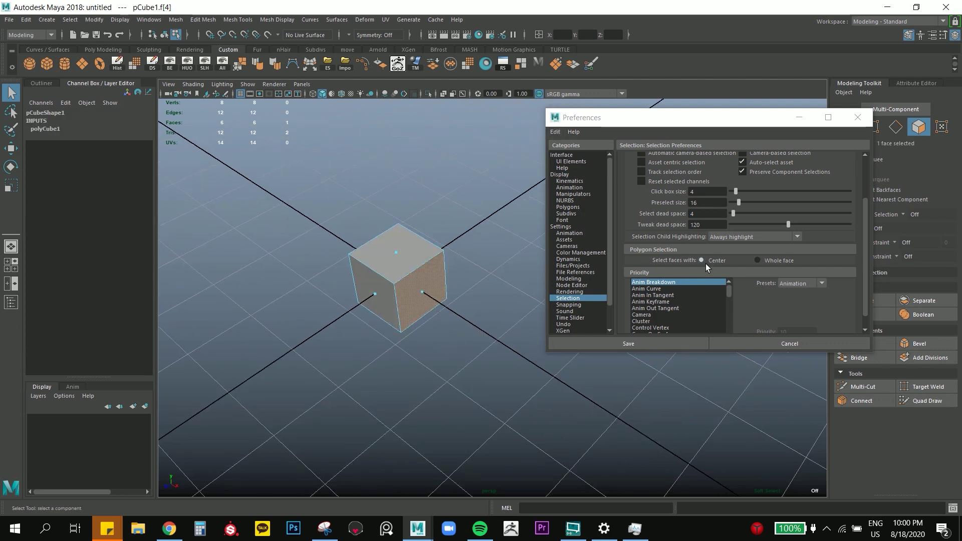
{"action": "left_click", "coordinate": [399, 248]}
{"action": "left_click_drag", "start_coordinate": [471, 306], "coordinate": [469, 296], "text": "alt"}
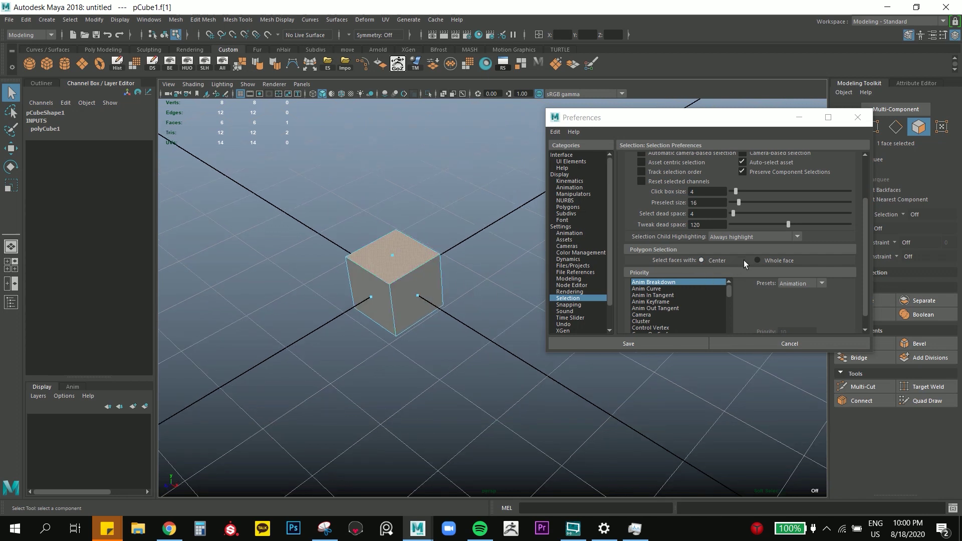
Step: Switch face selection to Whole face, test it on the cube, and show the general Settings
{"action": "left_click", "coordinate": [756, 260]}
{"action": "left_click", "coordinate": [487, 352]}
{"action": "left_click", "coordinate": [432, 294]}
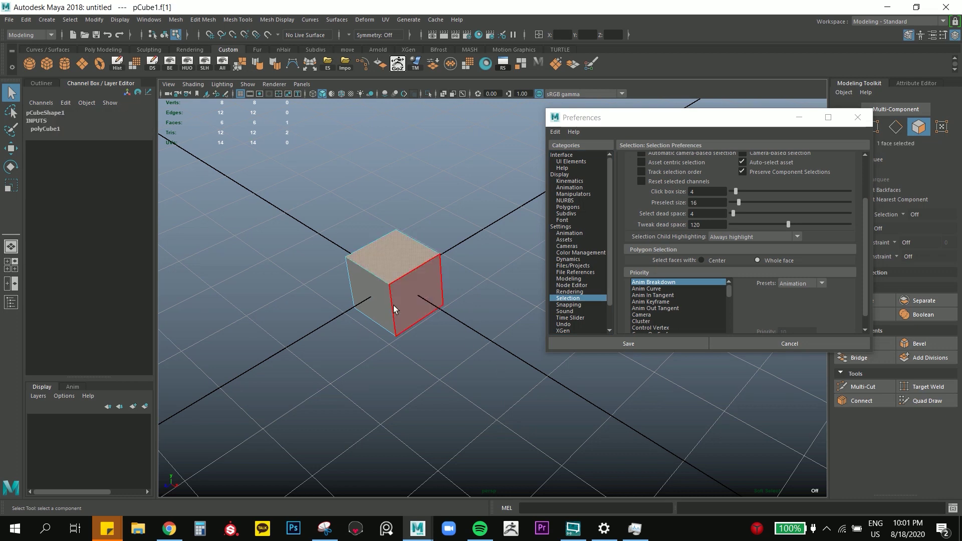
{"action": "mouse_move", "coordinate": [413, 377]}
{"action": "left_mouse_down", "text": "alt"}
{"action": "mouse_move", "coordinate": [419, 336]}
{"action": "mouse_move", "coordinate": [452, 363]}
{"action": "mouse_move", "coordinate": [452, 353]}
{"action": "left_mouse_up", "text": "alt"}
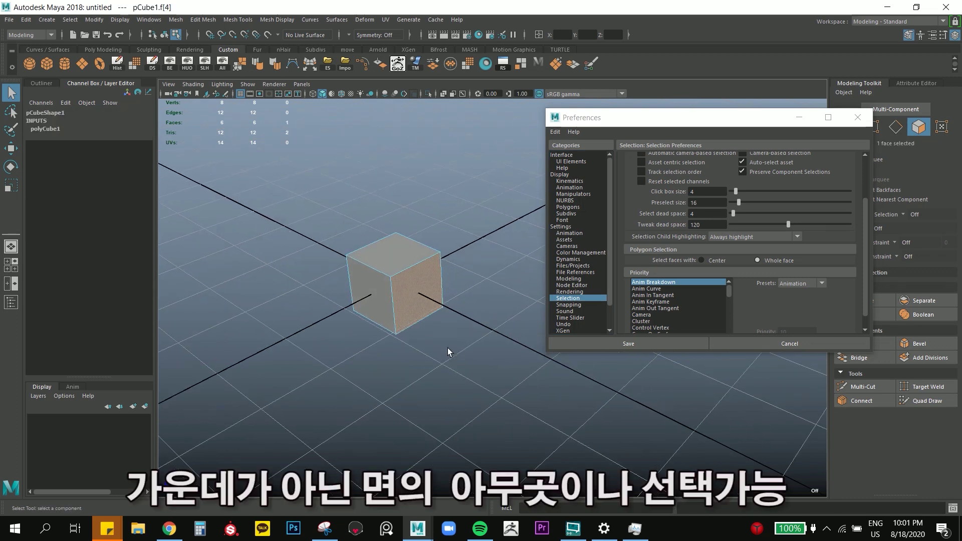
{"action": "key", "text": "Up"}
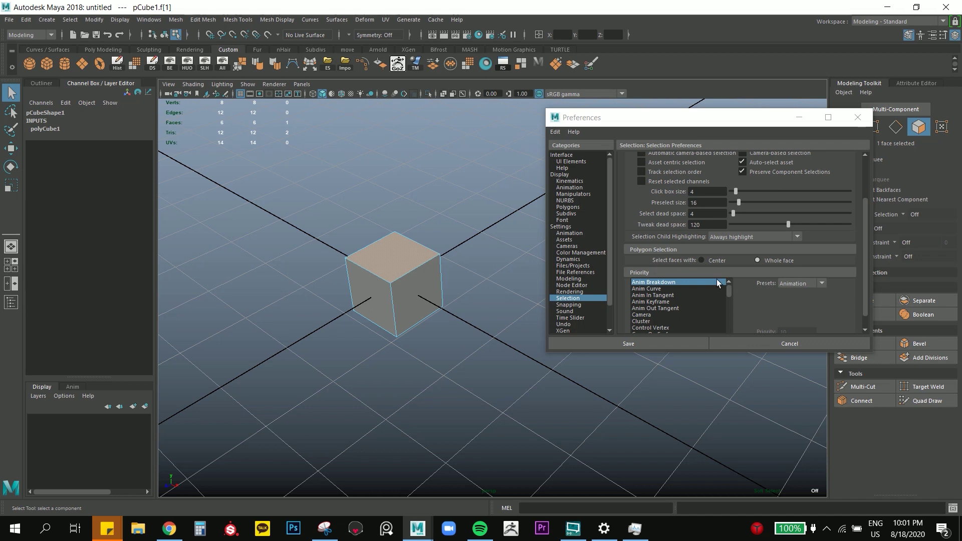
{"action": "left_click", "coordinate": [561, 227]}
{"action": "scroll", "coordinate": [582, 257], "scroll_direction": "down", "scroll_amount": 1}
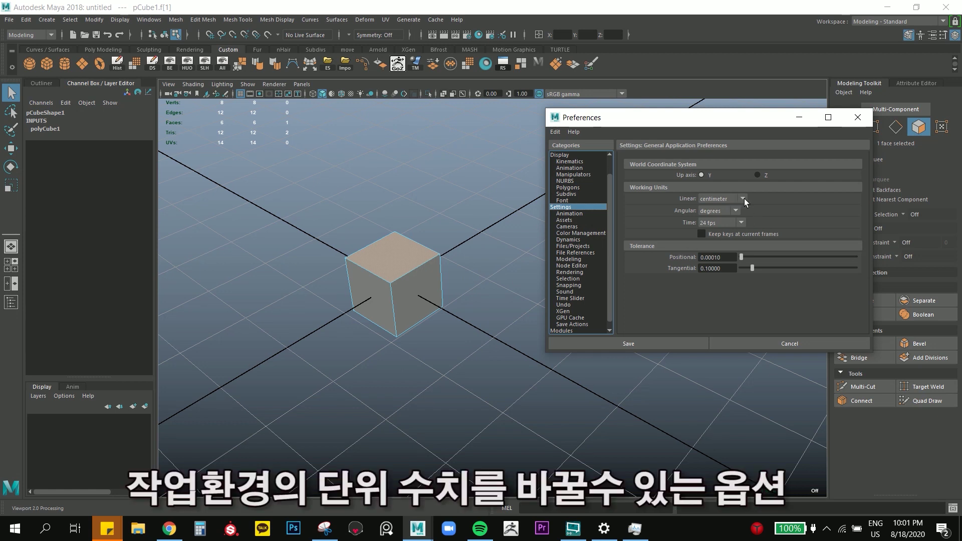
{"action": "left_click_drag", "start_coordinate": [441, 312], "coordinate": [467, 301], "text": "alt"}
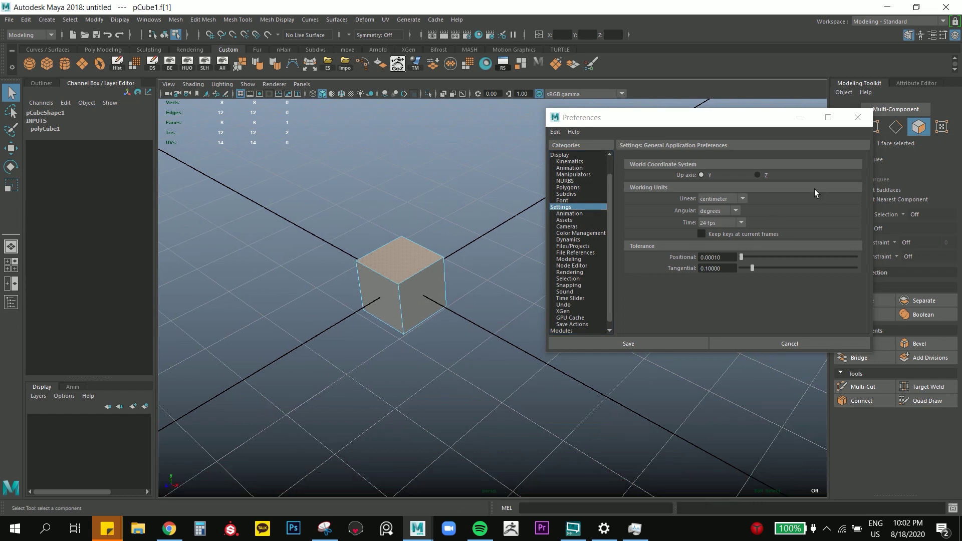
{"action": "left_click", "coordinate": [743, 198]}
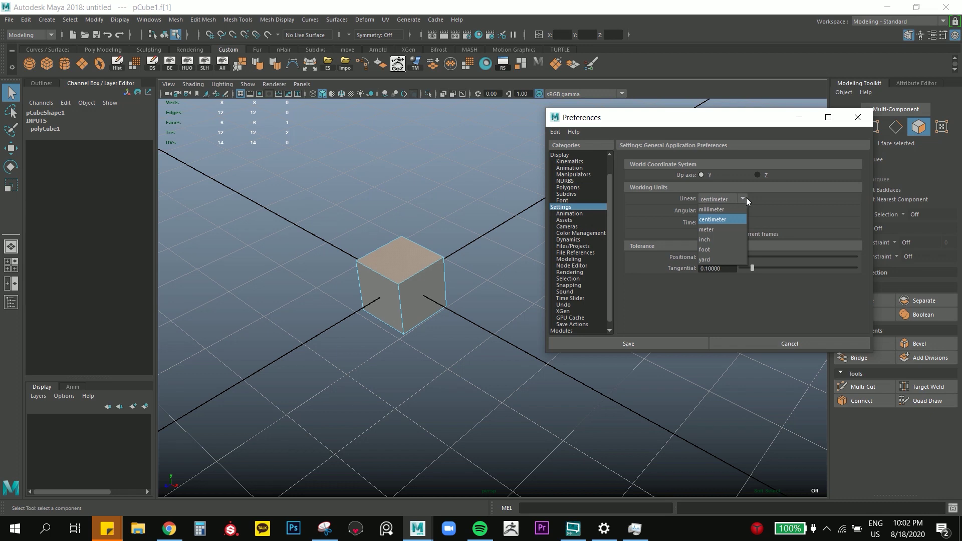
{"action": "left_click", "coordinate": [717, 231]}
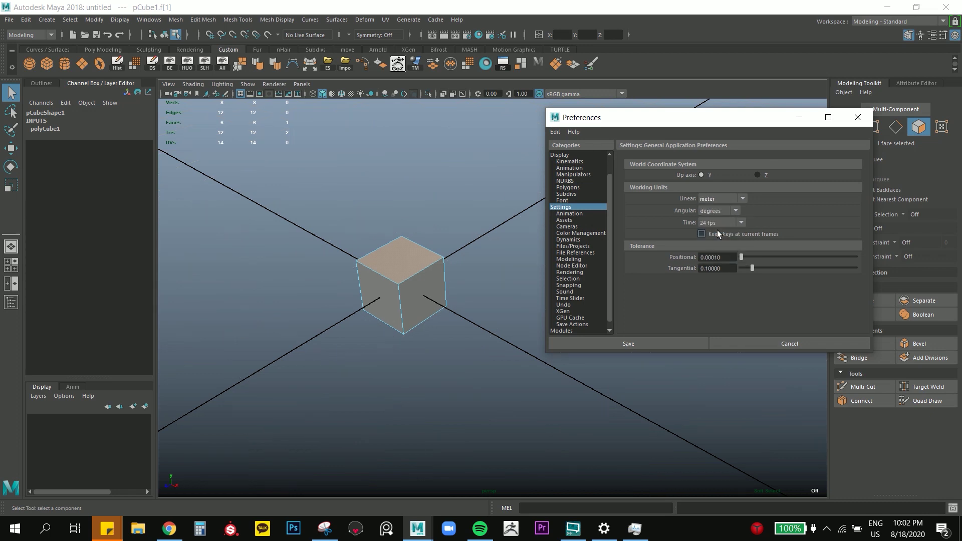
{"action": "left_click", "coordinate": [742, 200]}
{"action": "left_click", "coordinate": [723, 218]}
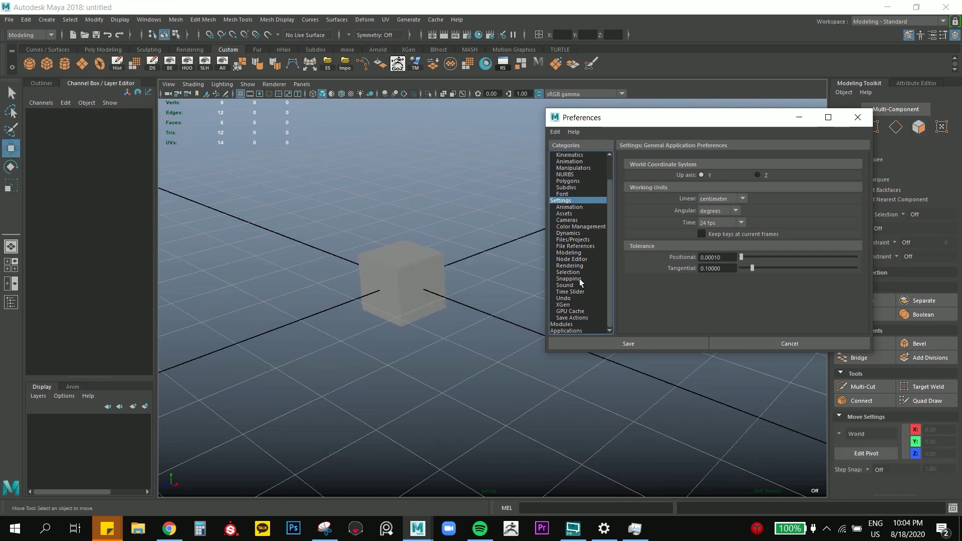
Step: In Selection preferences, test moving the cube without click drag select, undoing the move
{"action": "left_click", "coordinate": [576, 273]}
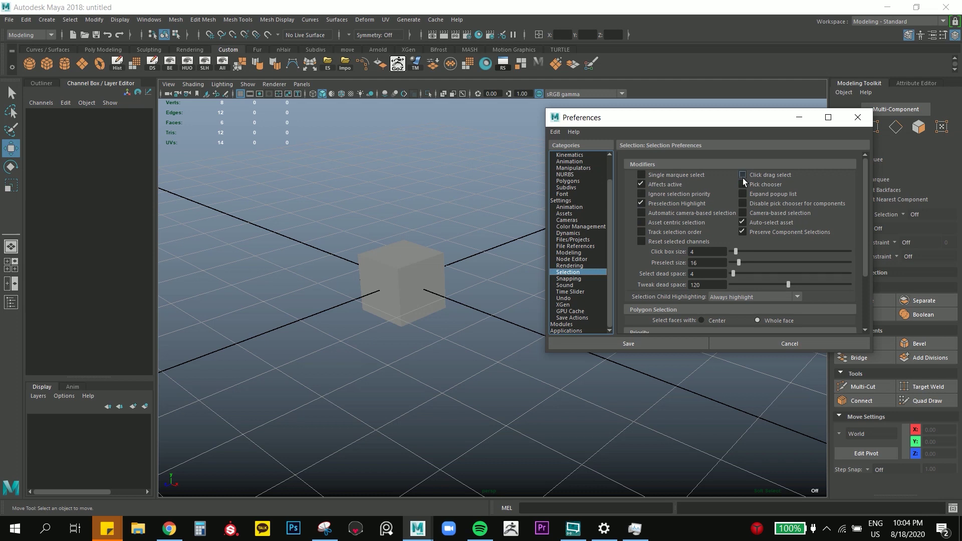
{"action": "left_click", "coordinate": [415, 255]}
{"action": "left_click", "coordinate": [487, 304]}
{"action": "left_click", "coordinate": [437, 295]}
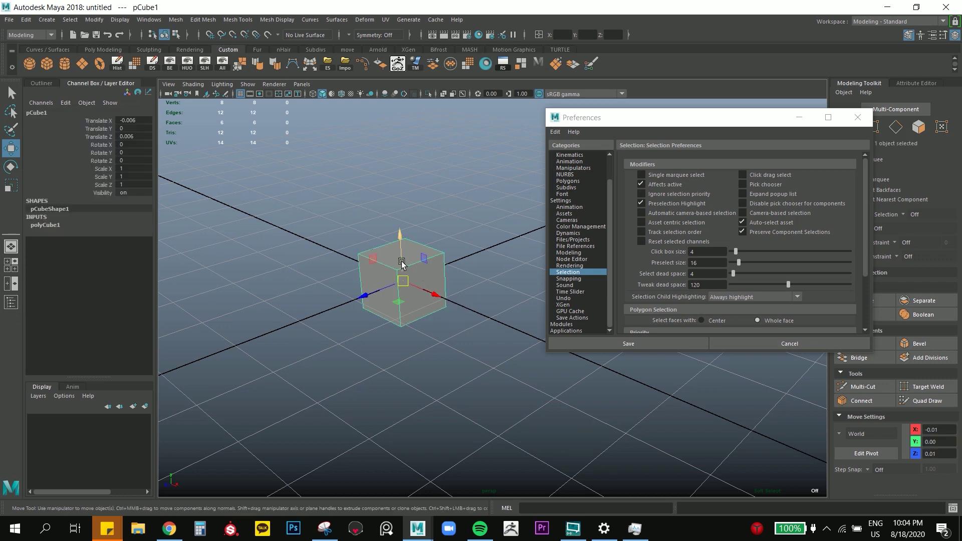
{"action": "left_click_drag", "start_coordinate": [404, 263], "coordinate": [435, 215]}
{"action": "key", "text": "ctrl+z"}
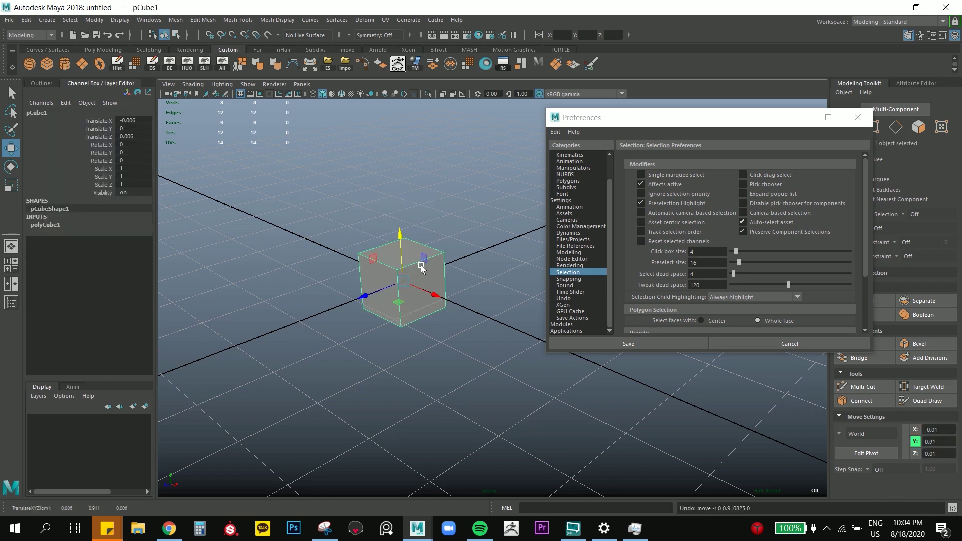
{"action": "key", "text": "ctrl+z"}
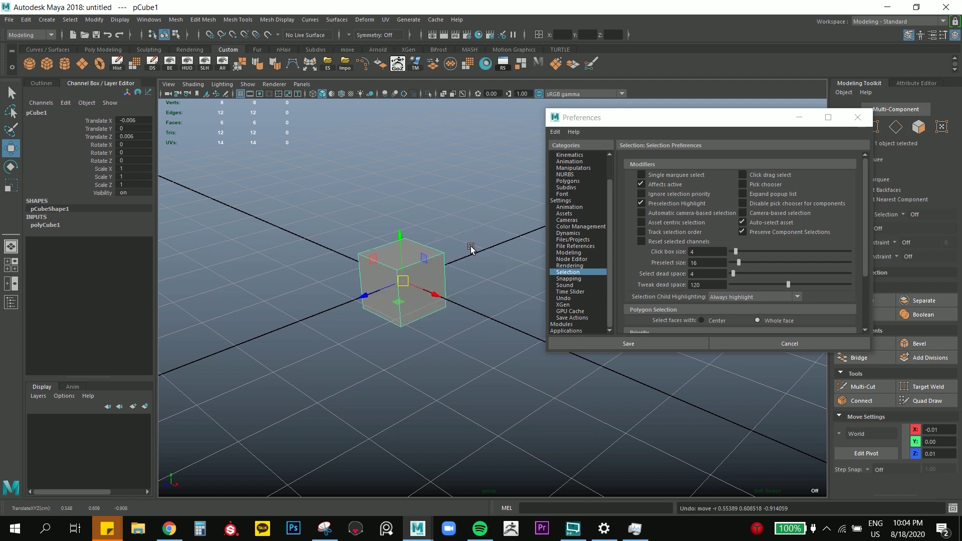
{"action": "left_click", "coordinate": [513, 237]}
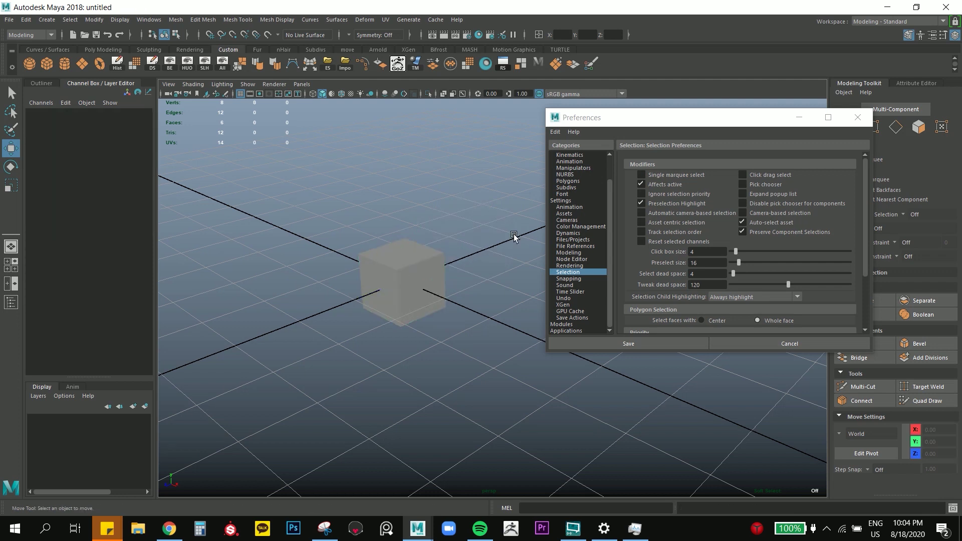
Step: Enable Click drag select and test moving the cube in one motion
{"action": "left_click", "coordinate": [743, 175]}
{"action": "left_click", "coordinate": [429, 264]}
{"action": "left_click", "coordinate": [491, 285]}
{"action": "mouse_move", "coordinate": [425, 279]}
{"action": "left_mouse_down"}
{"action": "mouse_move", "coordinate": [435, 209]}
{"action": "mouse_move", "coordinate": [383, 276]}
{"action": "mouse_move", "coordinate": [440, 262]}
{"action": "mouse_move", "coordinate": [393, 242]}
{"action": "mouse_move", "coordinate": [416, 281]}
{"action": "mouse_move", "coordinate": [428, 276]}
{"action": "left_mouse_up"}
{"action": "left_click", "coordinate": [486, 258]}
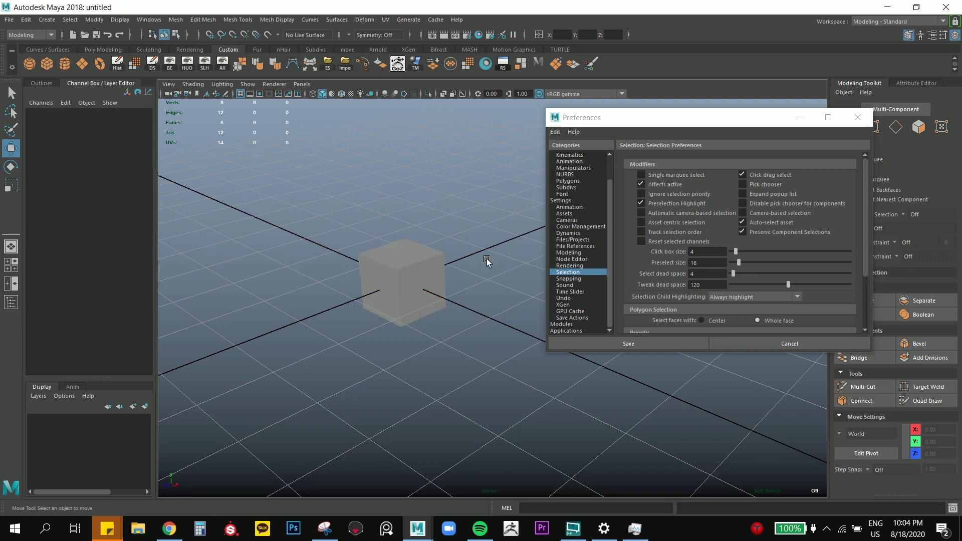
{"action": "key", "text": "ctrl+z"}
{"action": "left_click", "coordinate": [489, 276]}
{"action": "key", "text": "ctrl+z"}
{"action": "key", "text": "ctrl+z"}
{"action": "key", "text": "ctrl+z"}
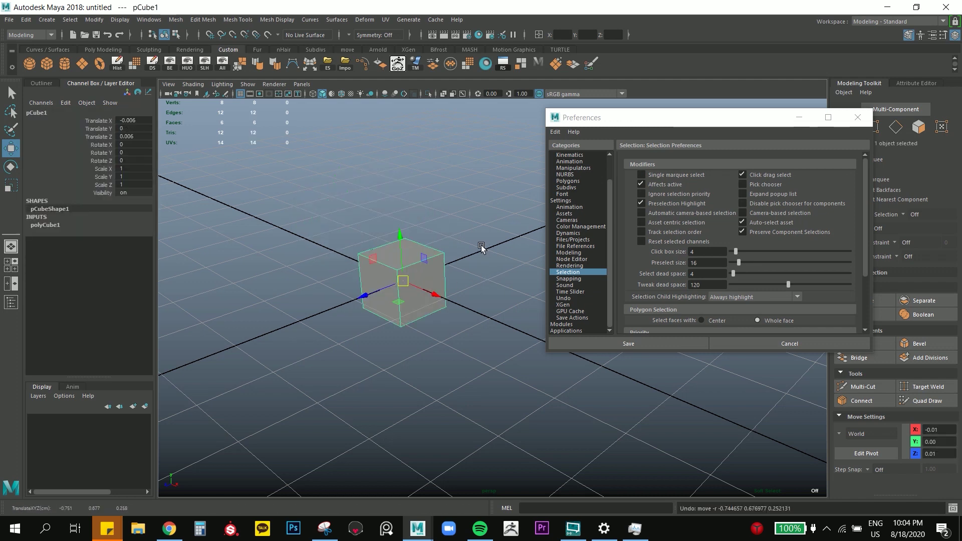
{"action": "left_click", "coordinate": [481, 246]}
Step: Repeatedly click-drag the cube to move it, undoing each move to keep it at the origin
{"action": "left_click", "coordinate": [424, 253]}
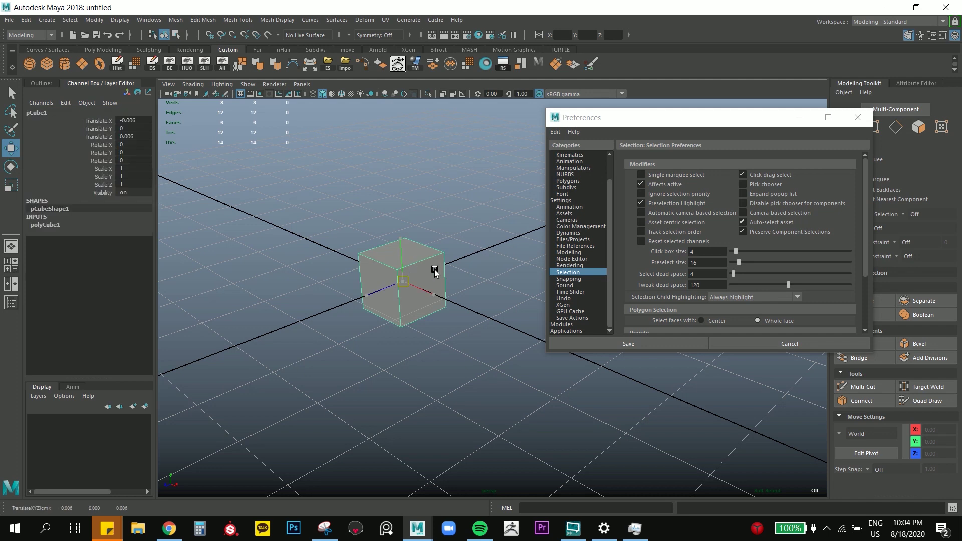
{"action": "left_click", "coordinate": [497, 256]}
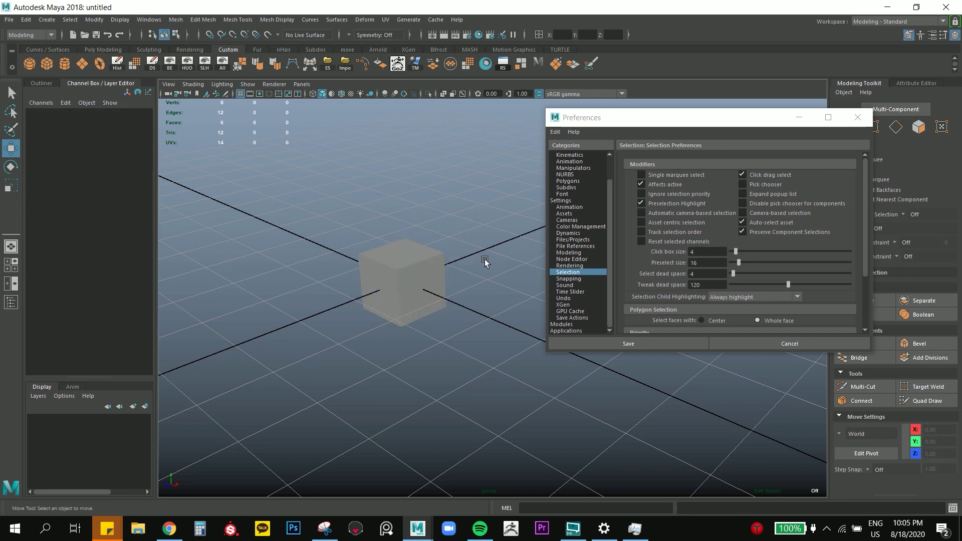
{"action": "left_click", "coordinate": [416, 266]}
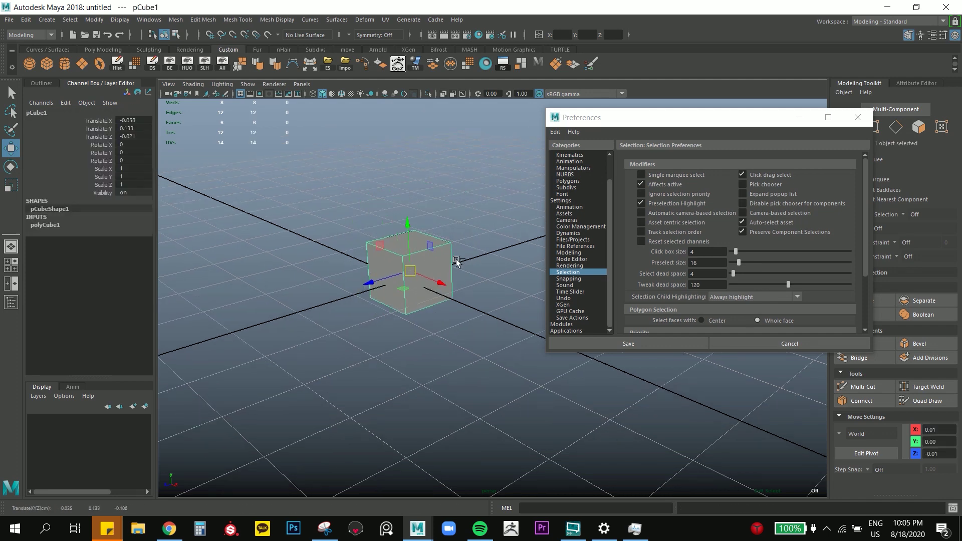
{"action": "left_click", "coordinate": [497, 265]}
{"action": "left_click", "coordinate": [401, 268]}
{"action": "left_click_drag", "start_coordinate": [401, 268], "coordinate": [365, 230]}
{"action": "key", "text": "ctrl+z"}
{"action": "left_click", "coordinate": [473, 269]}
{"action": "left_click", "coordinate": [408, 280]}
{"action": "left_click_drag", "start_coordinate": [407, 279], "coordinate": [365, 268]}
{"action": "key", "text": "ctrl+z"}
{"action": "left_click", "coordinate": [487, 278]}
{"action": "left_click", "coordinate": [431, 274]}
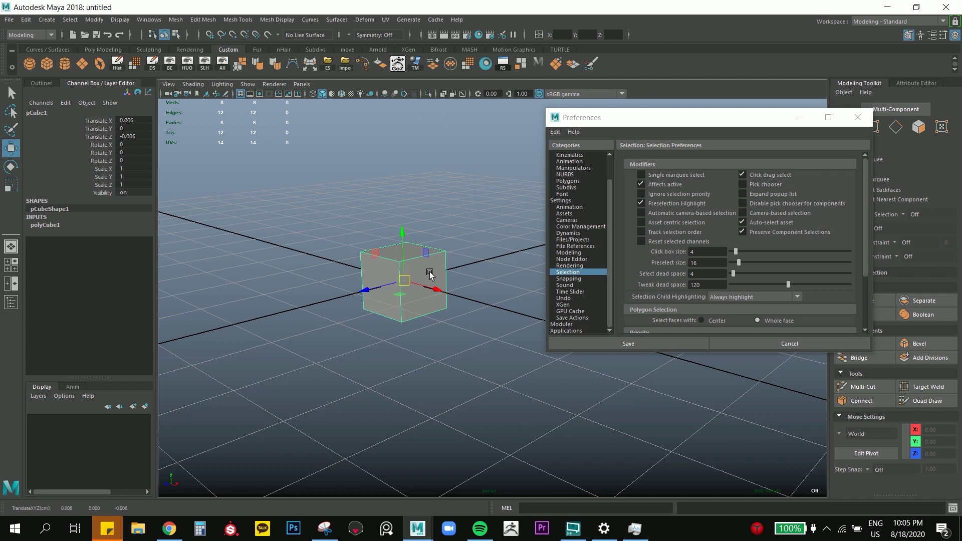
{"action": "left_click_drag", "start_coordinate": [430, 274], "coordinate": [522, 209]}
{"action": "key", "text": "ctrl+z"}
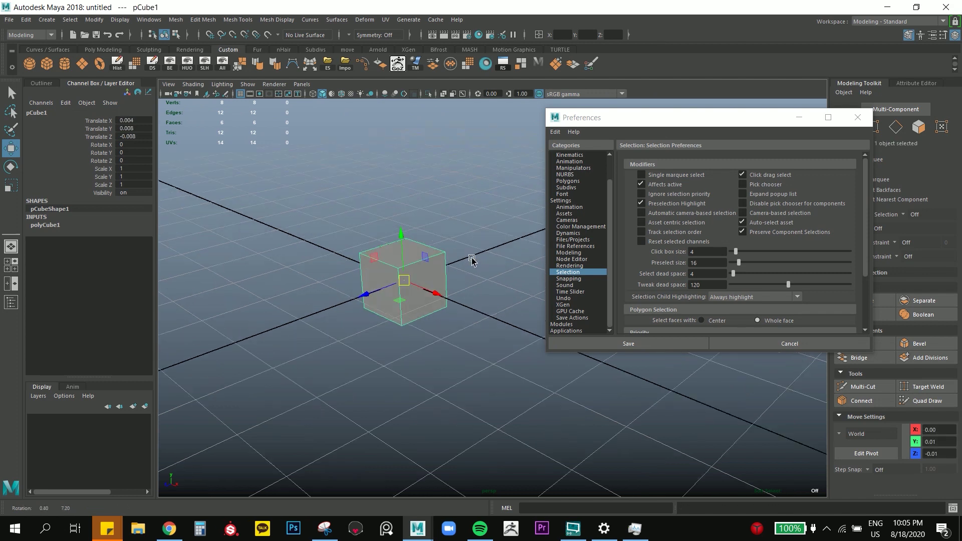
{"action": "left_click_drag", "start_coordinate": [470, 257], "coordinate": [737, 184], "text": "alt"}
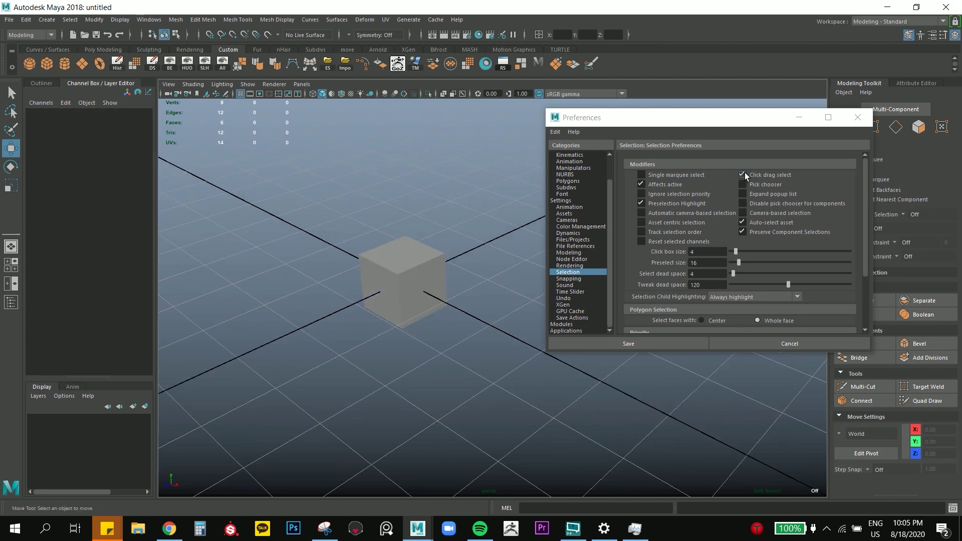
Step: Turn Click drag select back off and switch the Ignore Version option off
{"action": "left_click", "coordinate": [743, 174]}
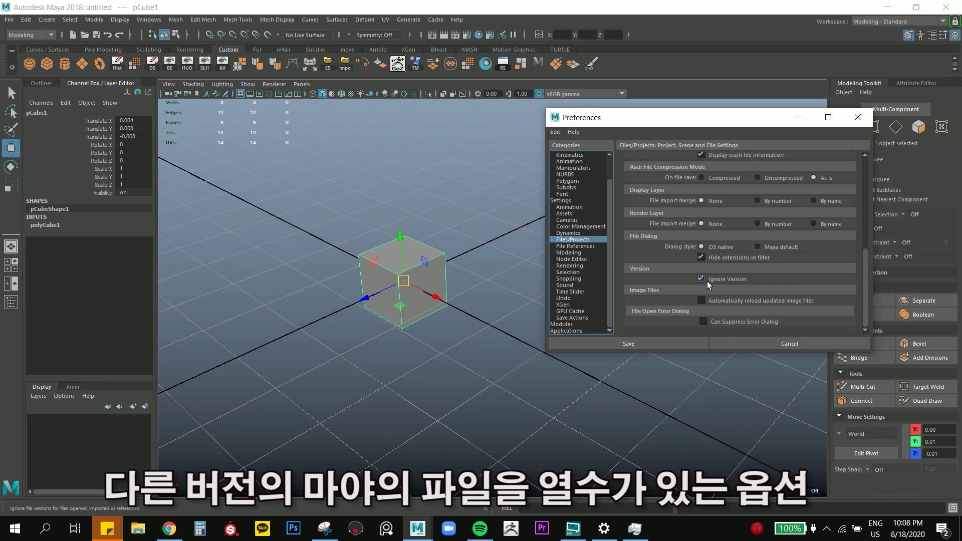
{"action": "left_click", "coordinate": [701, 280]}
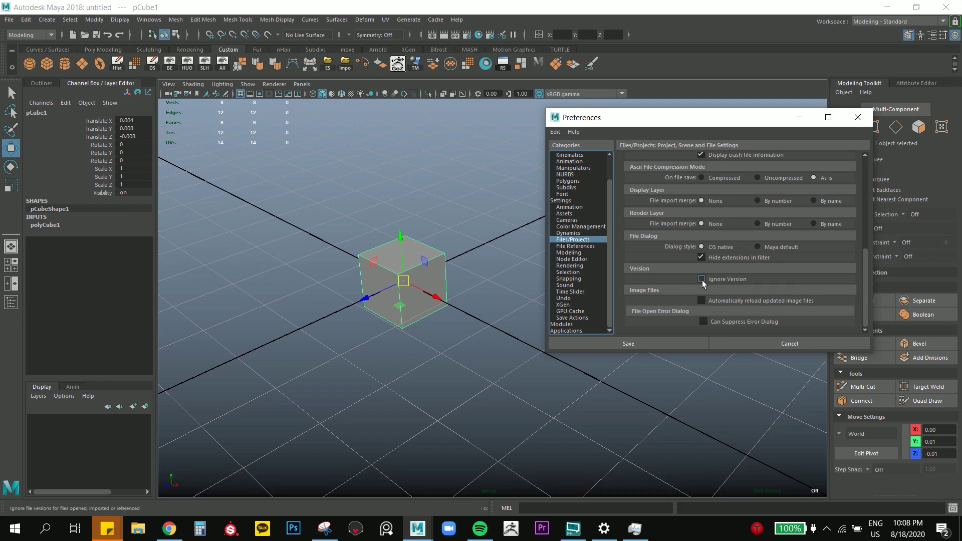